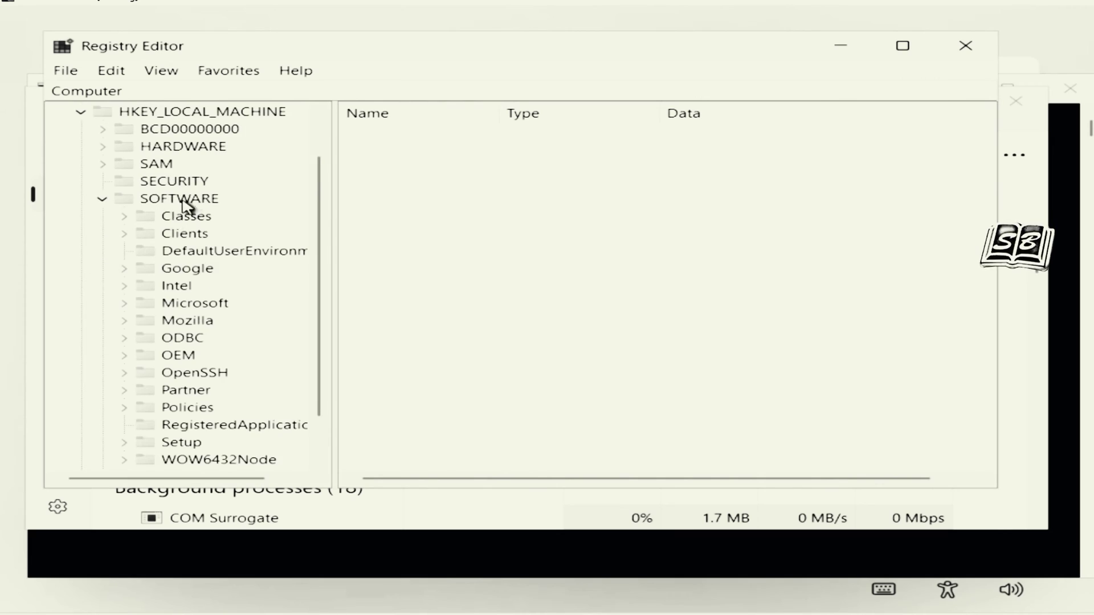
Open the registry key HKEY_LOCAL_MACHINE\SOFTWARE\Microsoft\Windows\CurrentVersion\OOBE
scroll(171, 254, "down", 20)
scroll(241, 263, "down", 20)
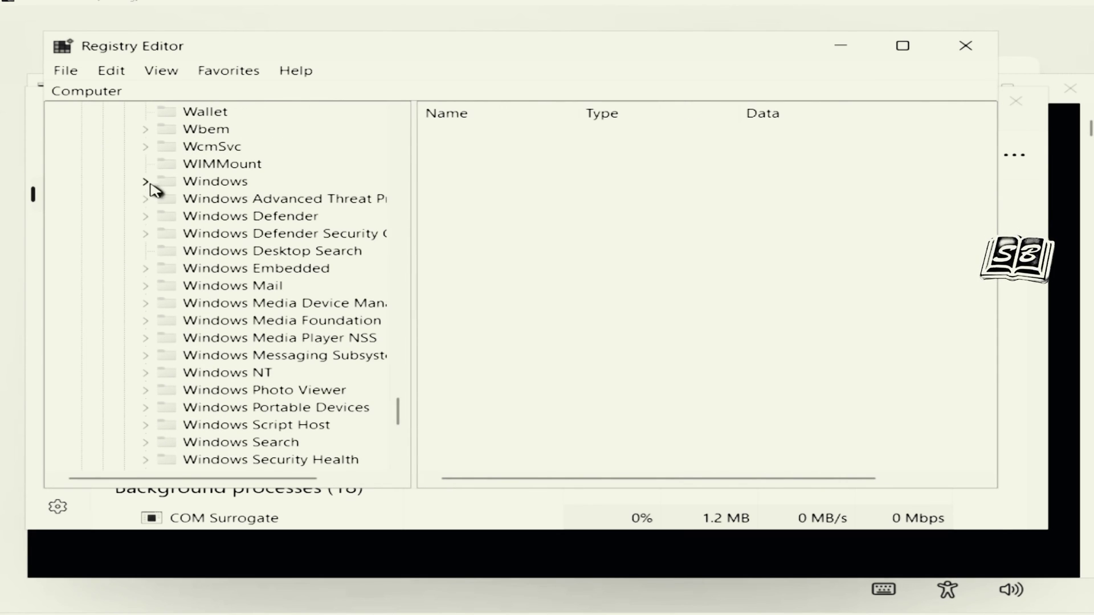
left_click(146, 182)
double_click(257, 205)
scroll(245, 217, "up", 2)
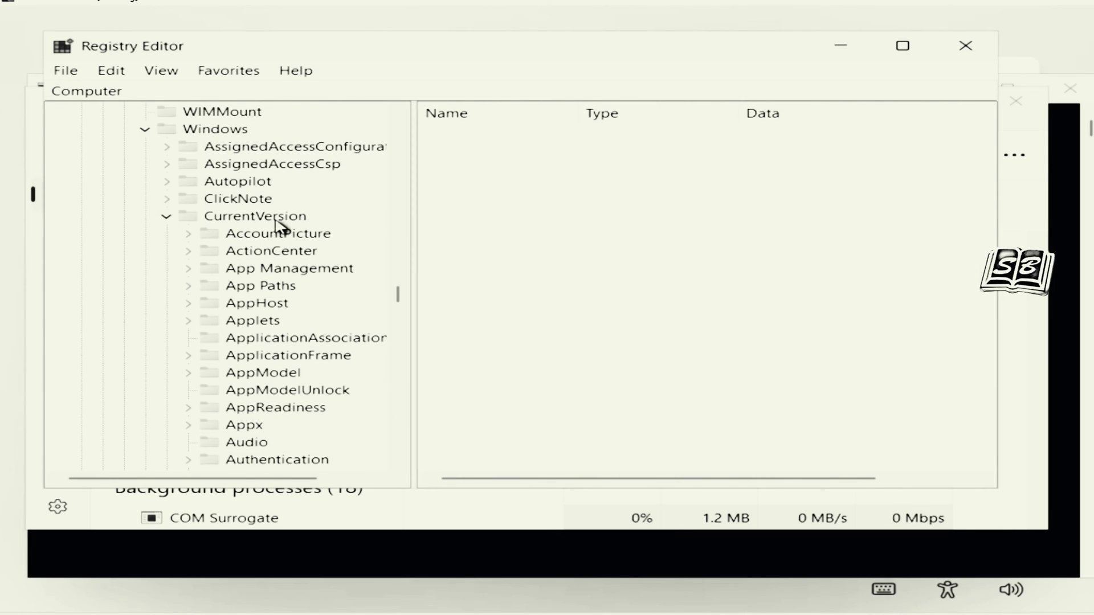
scroll(273, 257, "down", 15)
scroll(294, 286, "down", 7)
double_click(245, 302)
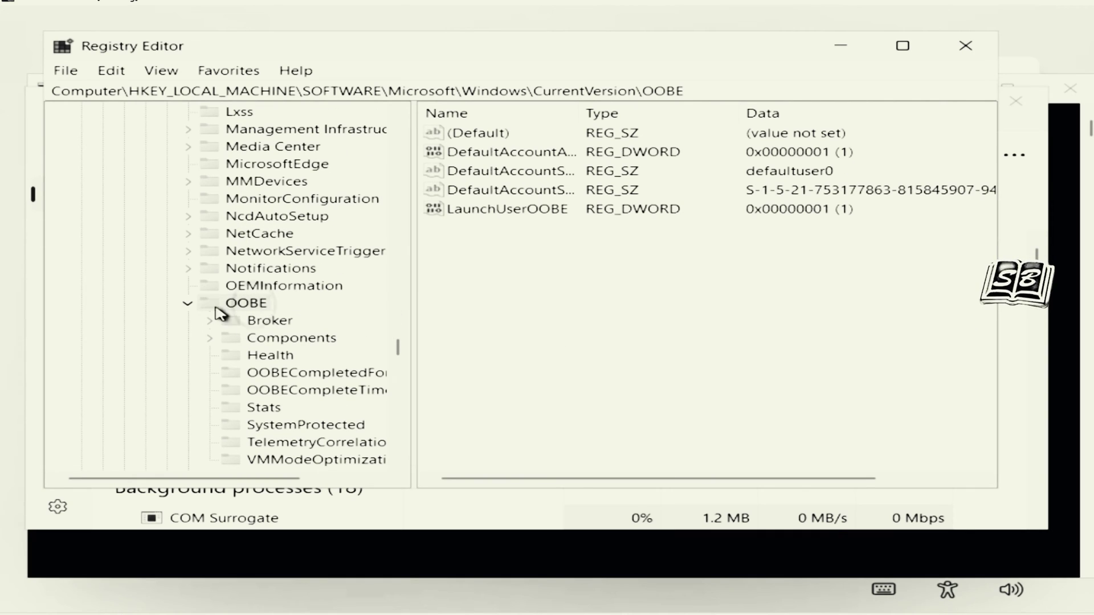
Create a 32-bit DWORD value named BypassNRO in the OOBE key and set its data to 1
left_click_drag(569, 256, 550, 166)
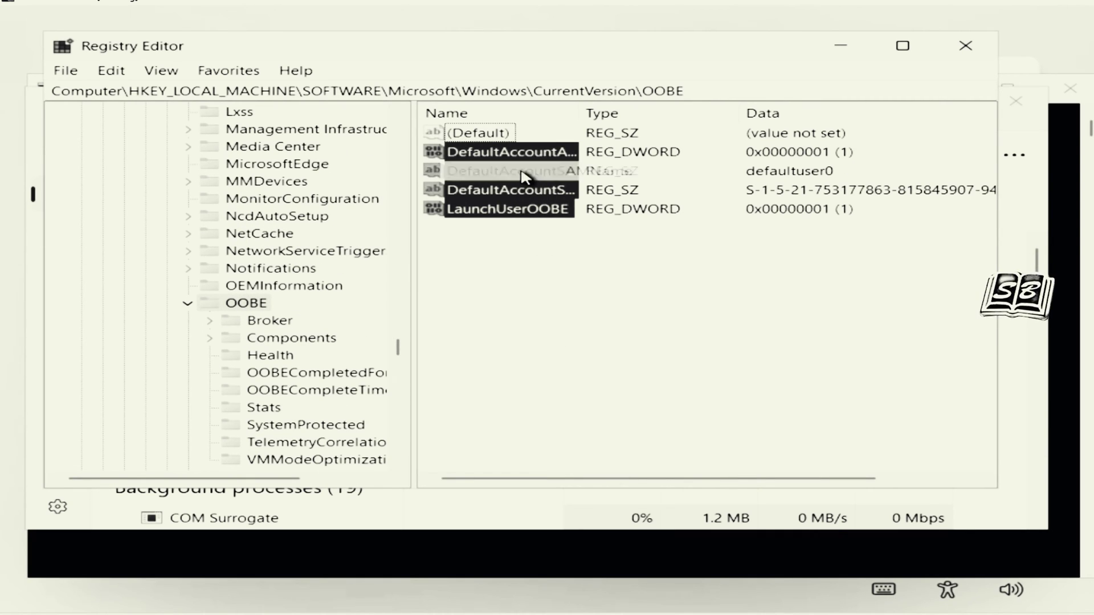
left_click(832, 176)
right_click(547, 302)
mouse_move(561, 316)
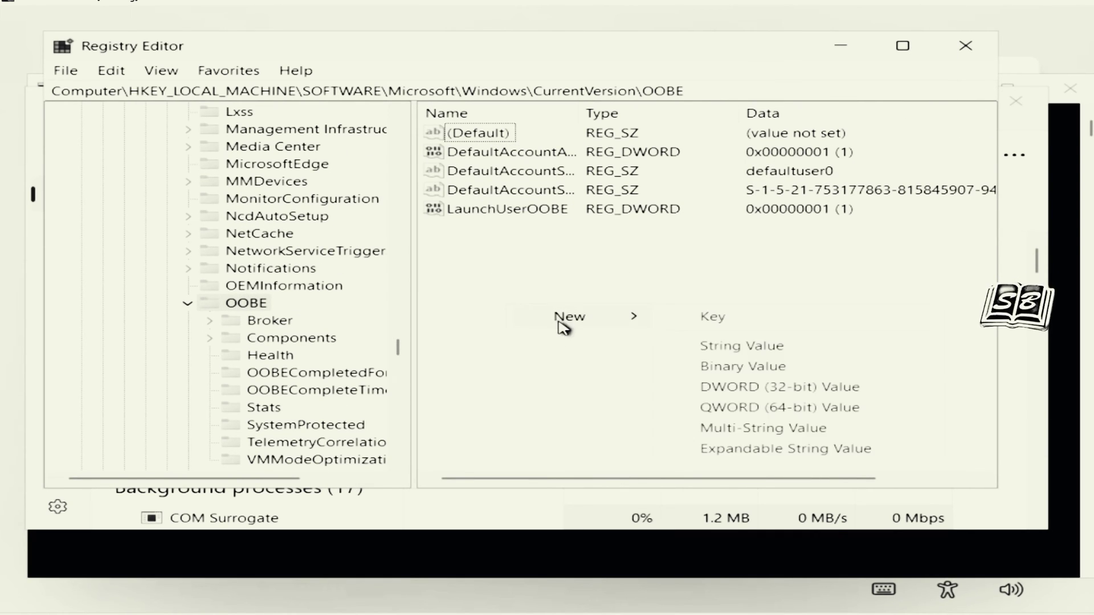
left_click(758, 389)
type("BypassNRO")
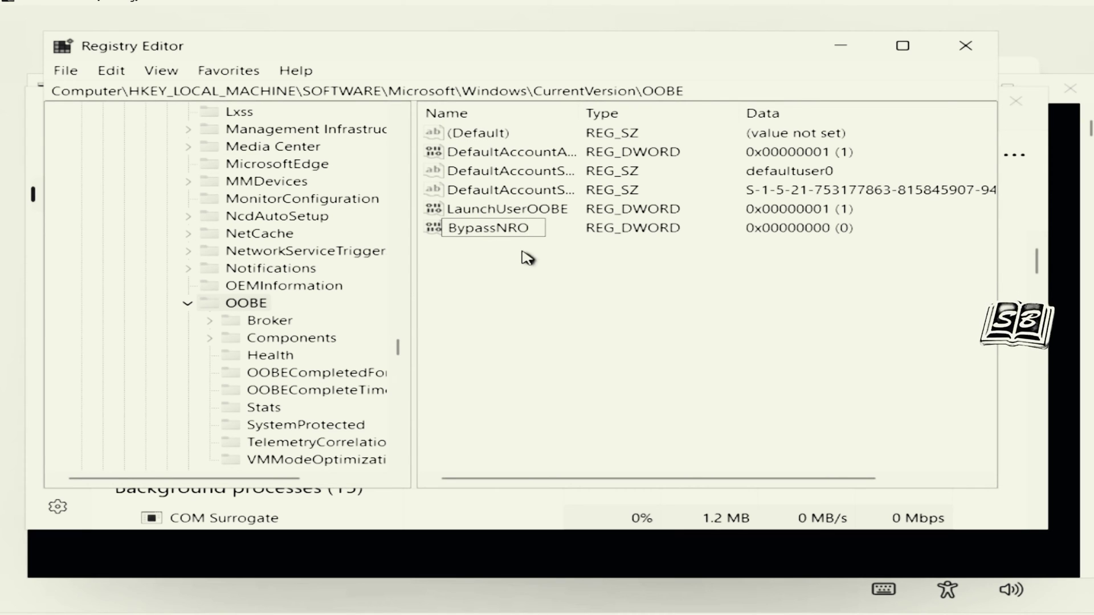
key("Return")
double_click(506, 226)
type("1")
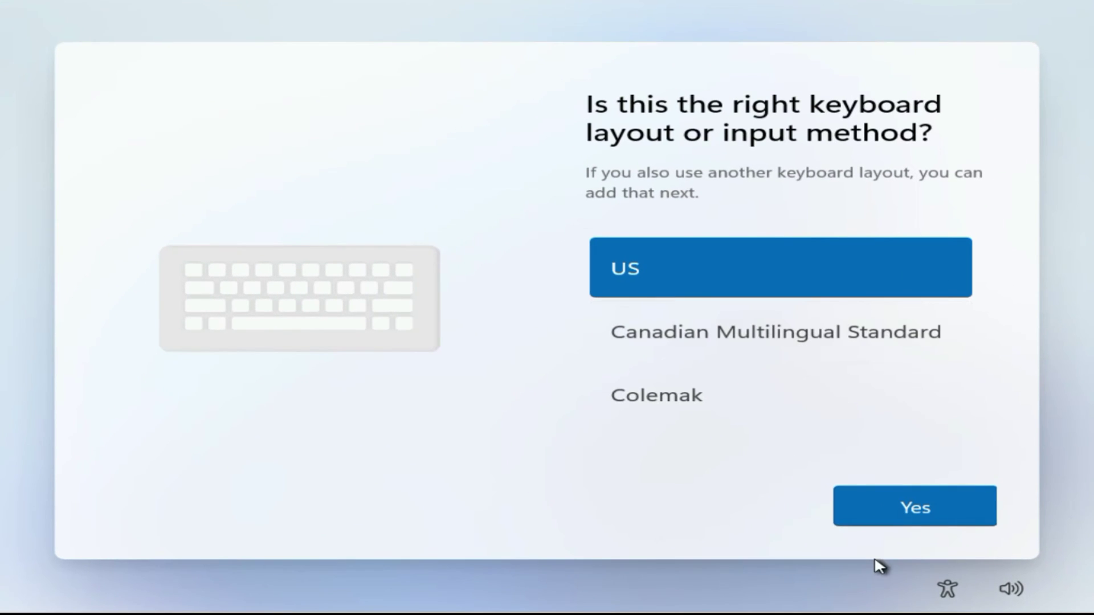
Confirm the US keyboard layout and accept the License Agreement
left_click(906, 510)
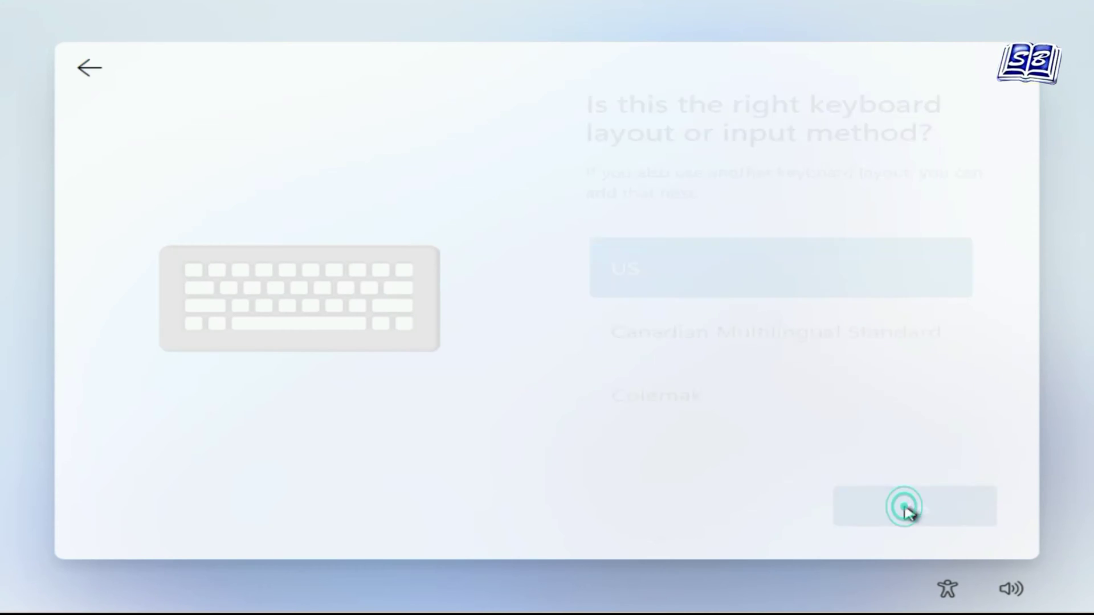
left_click(912, 521)
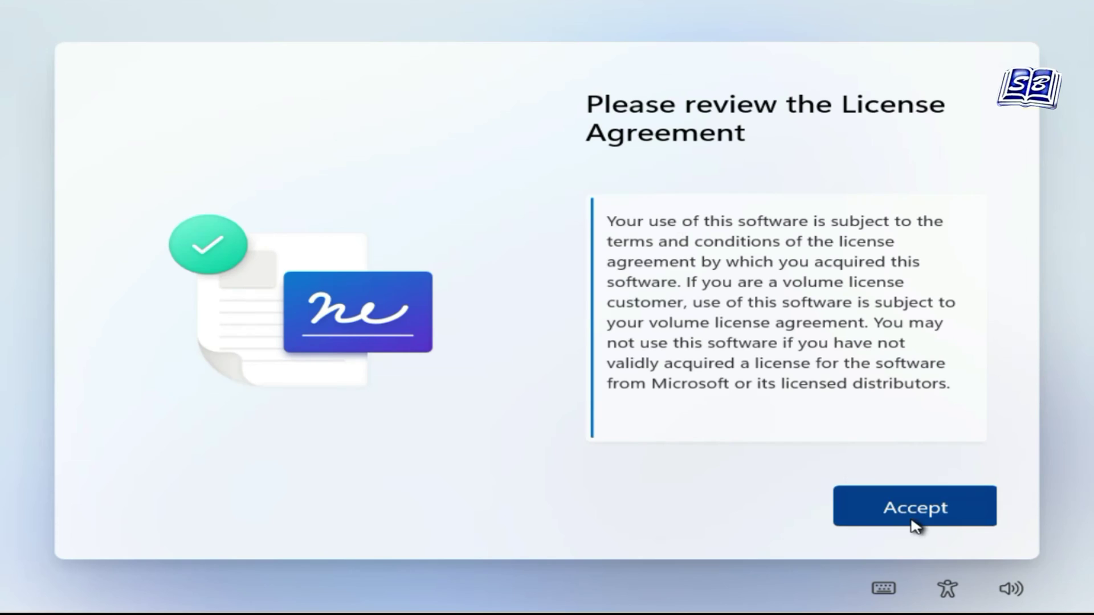
left_click(913, 521)
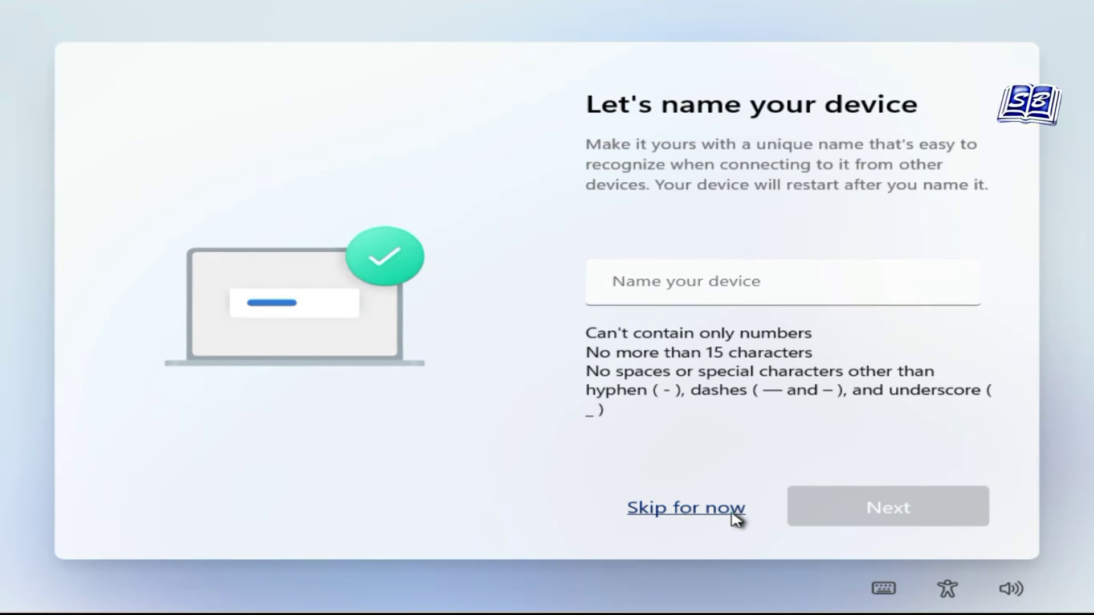
Skip naming the device and choose to set it up for personal use
left_click(733, 513)
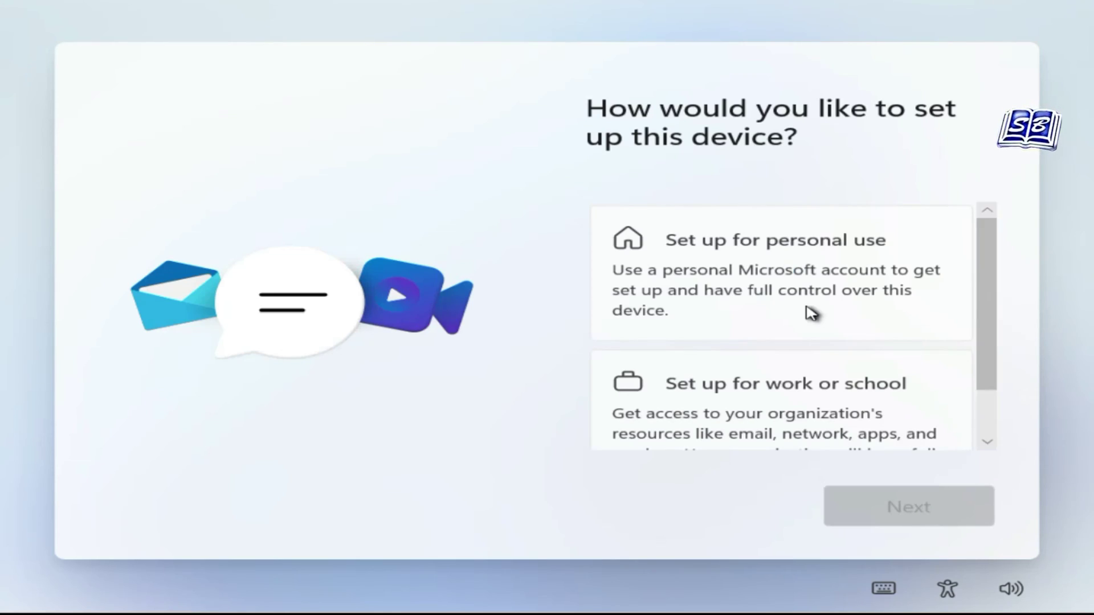
left_click(808, 295)
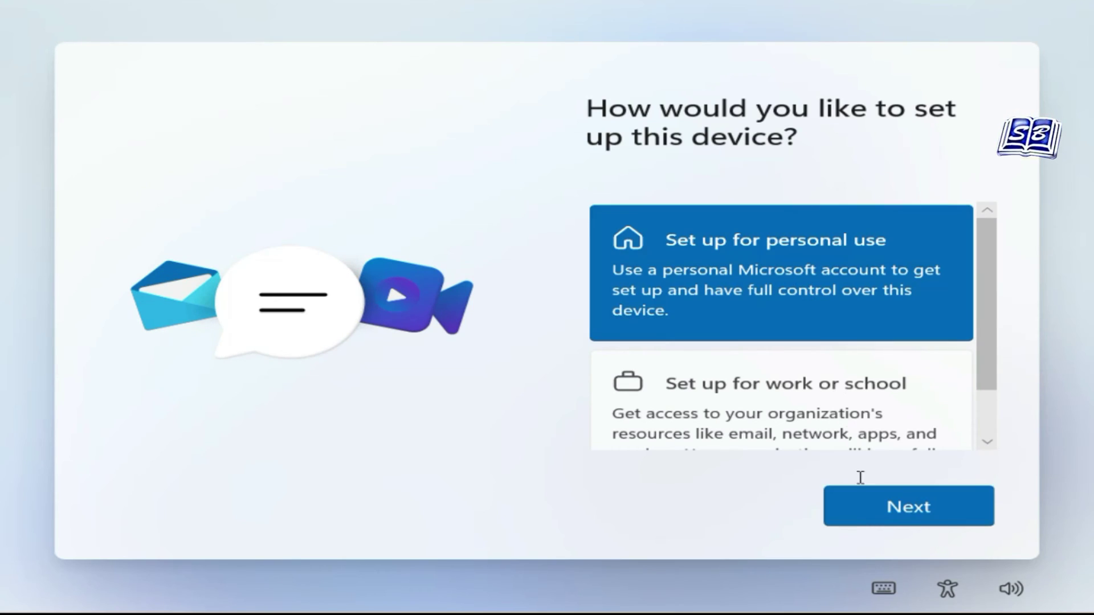
left_click(875, 519)
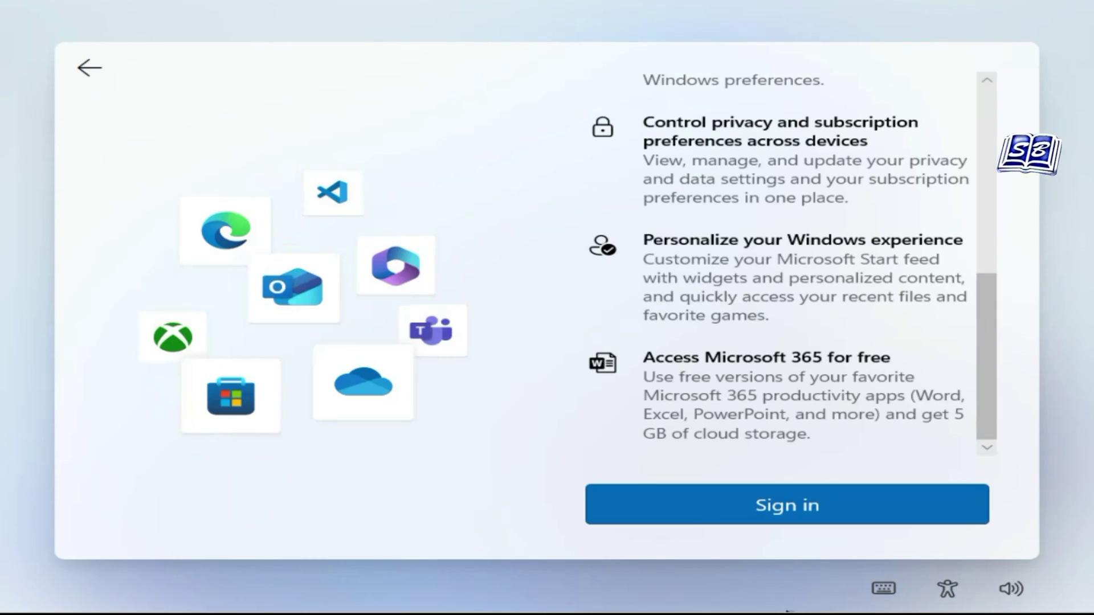
Continue to the Microsoft account sign-in page and run oobe\BypassNRO in a command prompt there
left_click(786, 506)
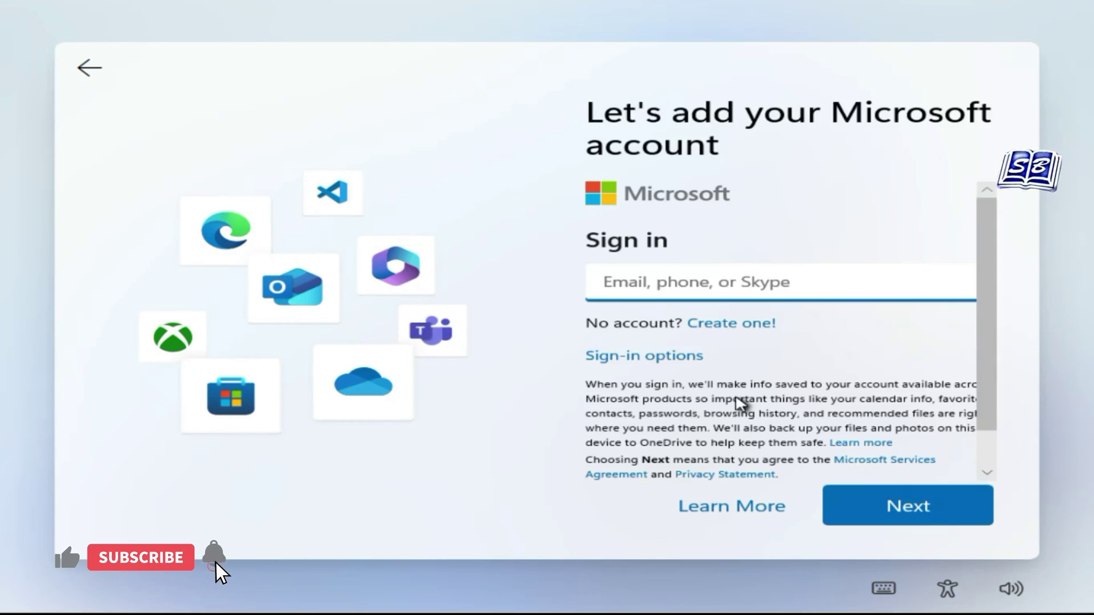
scroll(737, 395, "down", 1)
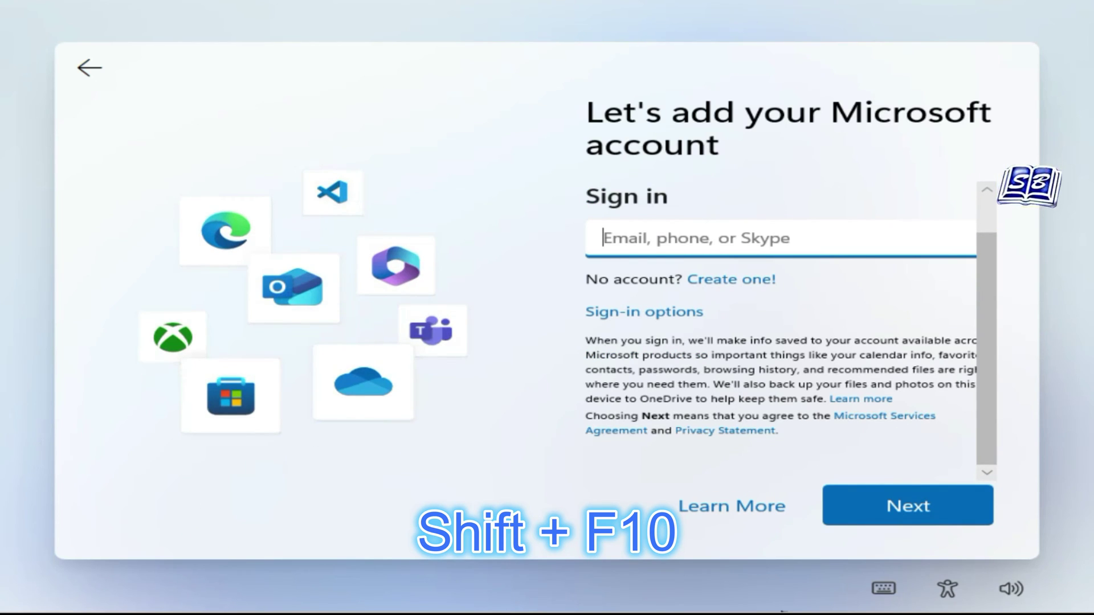
key("shift+F10")
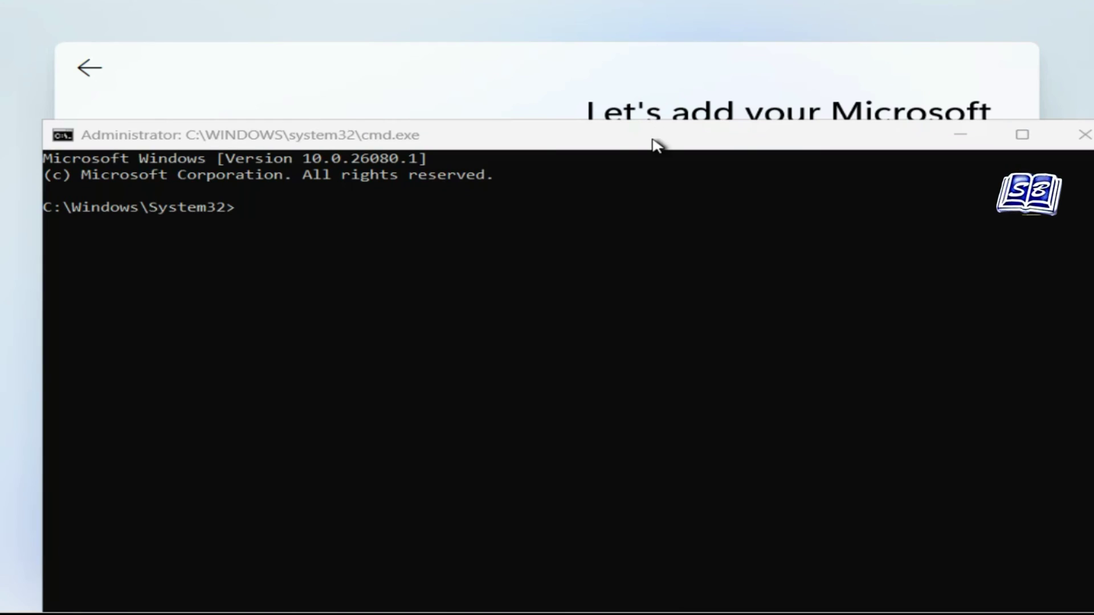
left_click_drag(651, 137, 637, 94)
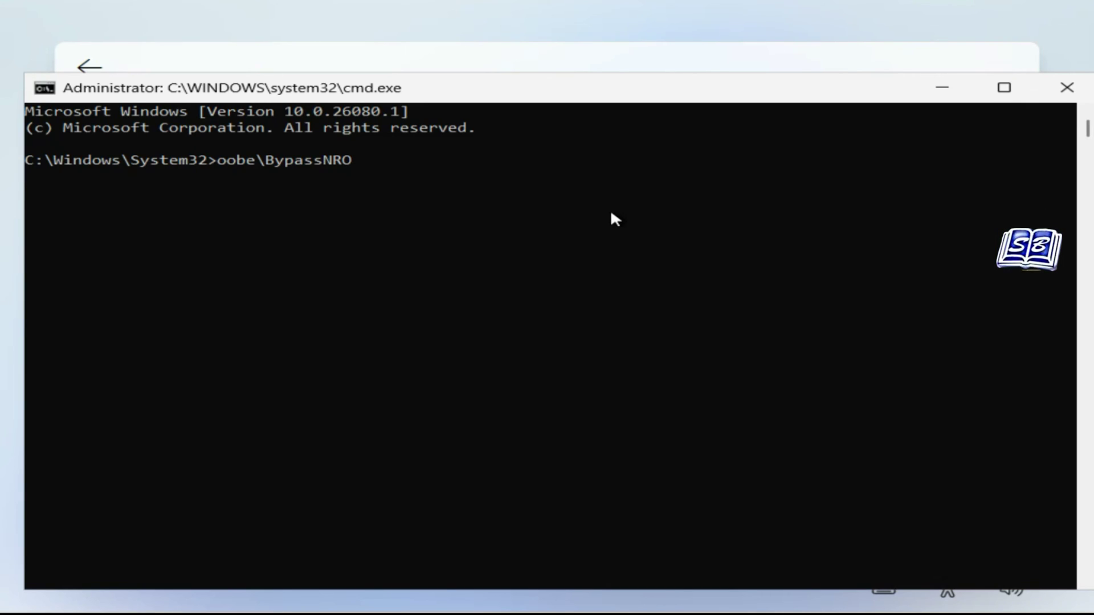
key("Return")
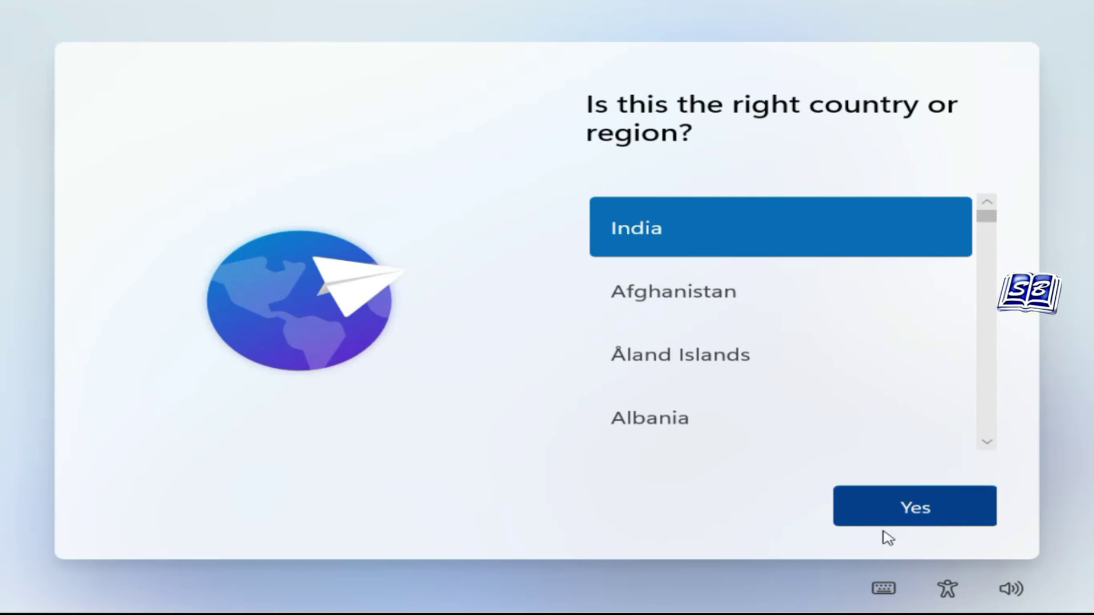
Confirm India as the country or region and US as the keyboard layout
left_click(931, 519)
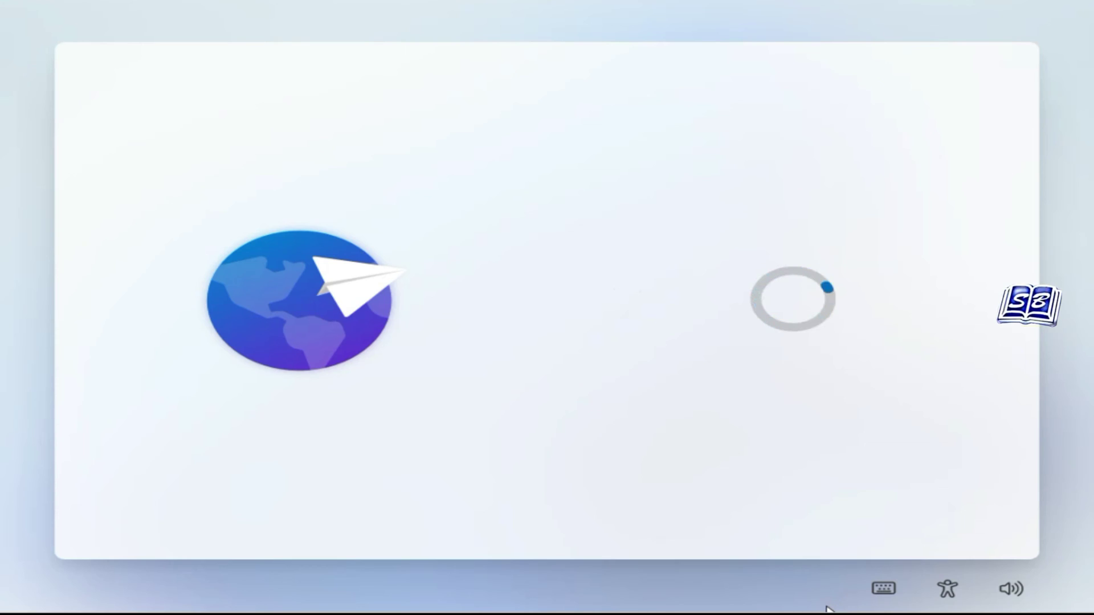
left_click(893, 521)
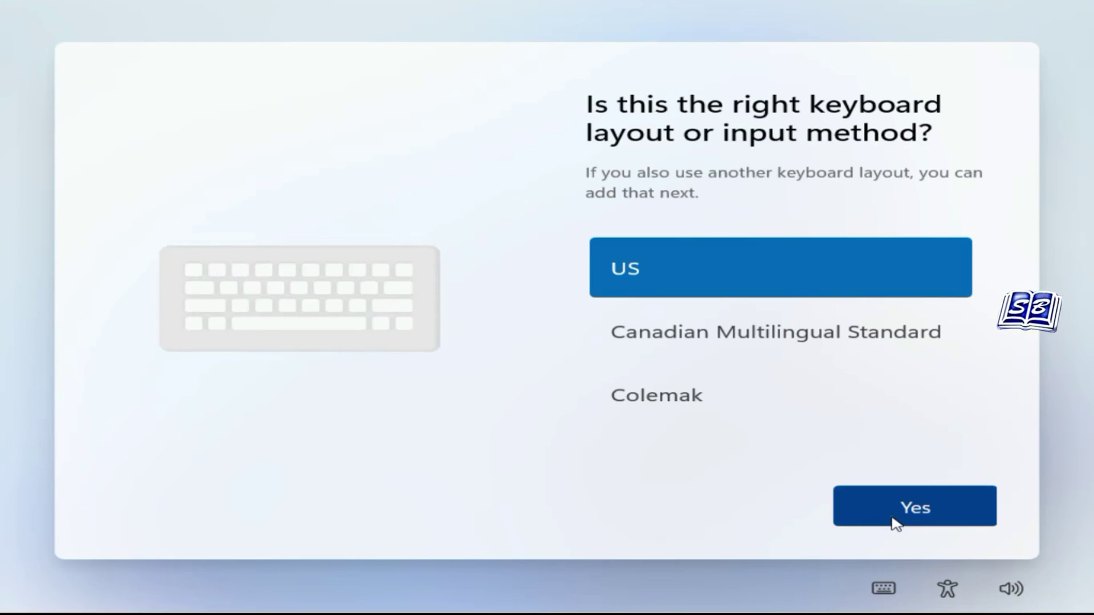
left_click(901, 516)
left_click(917, 512)
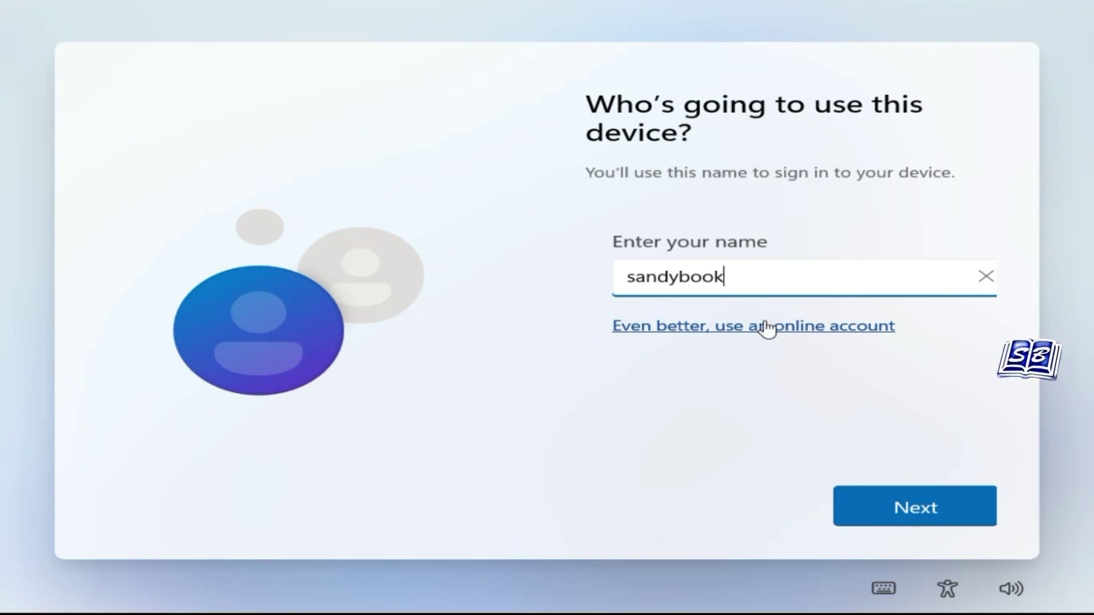
Submit the local user's name and continue with the password left blank
left_click(916, 508)
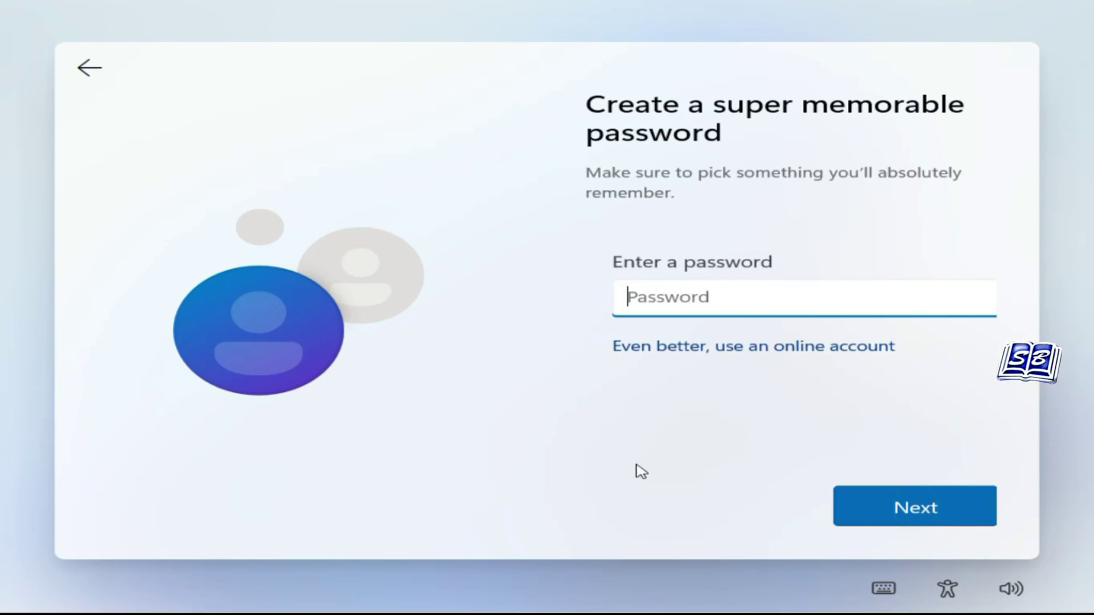
left_click(908, 511)
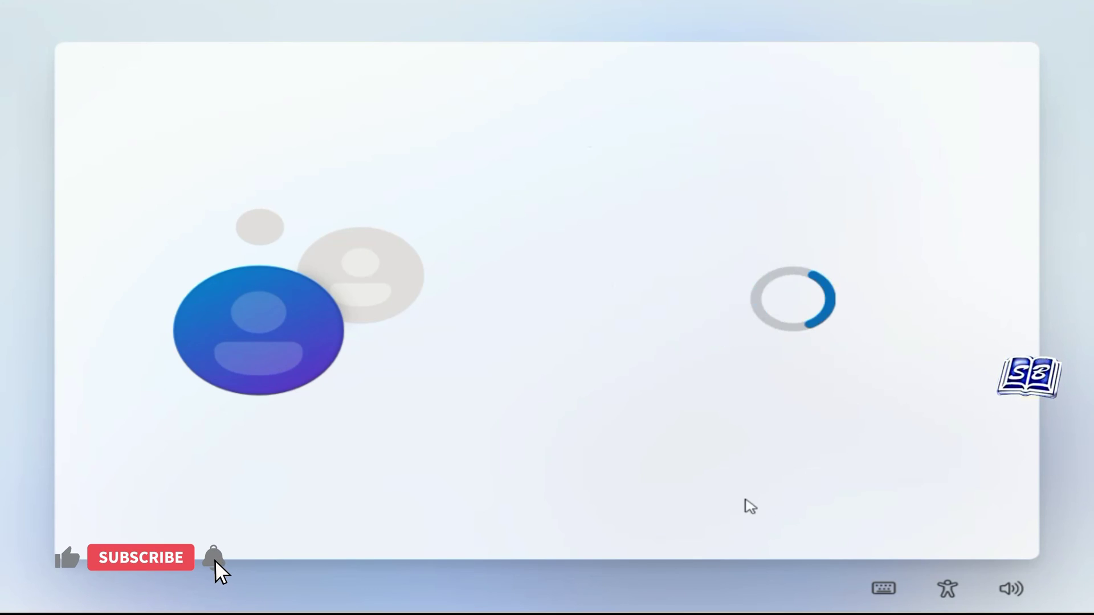
Turn off the device privacy options, including location, Find my device and Tailored experiences, and submit the privacy settings
scroll(770, 361, "down", 3)
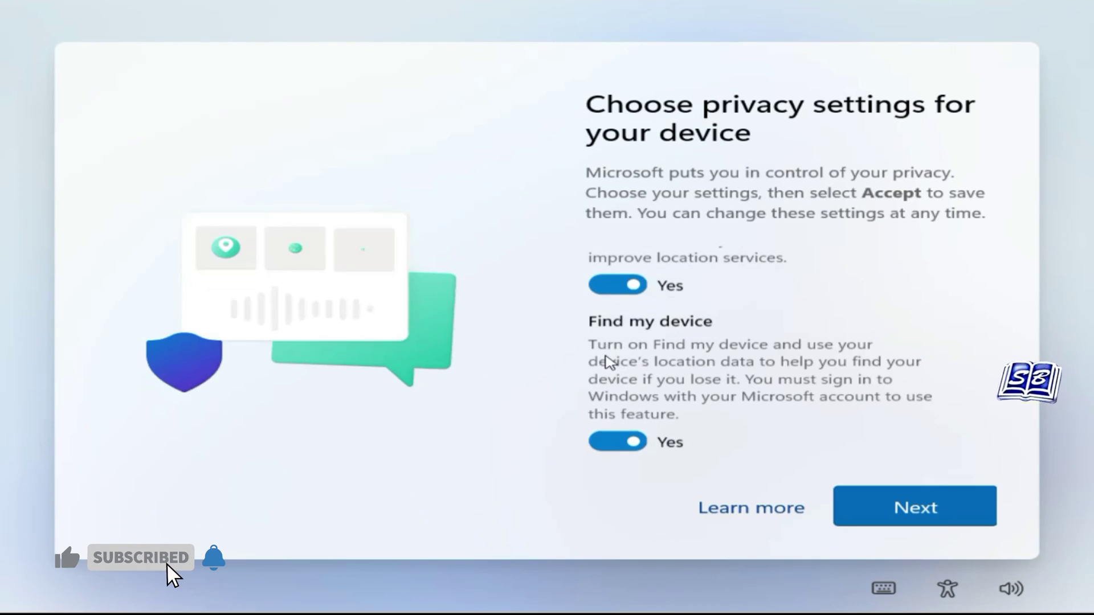
left_click(618, 283)
left_click(625, 432)
scroll(622, 421, "down", 5)
left_click(624, 339)
scroll(622, 336, "down", 2)
left_click(609, 313)
scroll(610, 319, "down", 2)
left_click(623, 371)
scroll(655, 376, "down", 3)
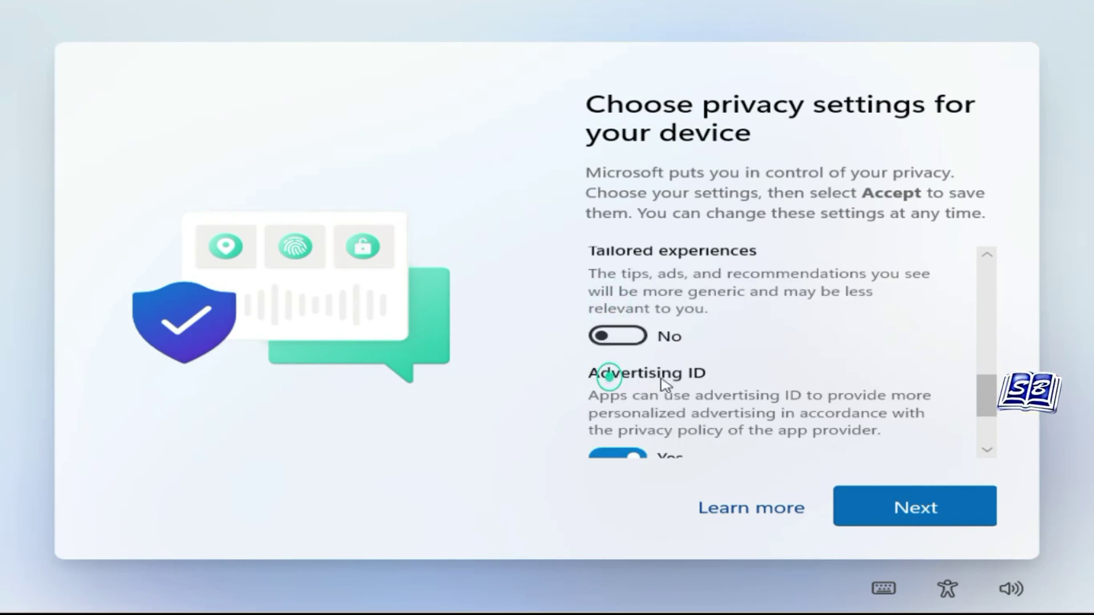
left_click(624, 330)
left_click(878, 501)
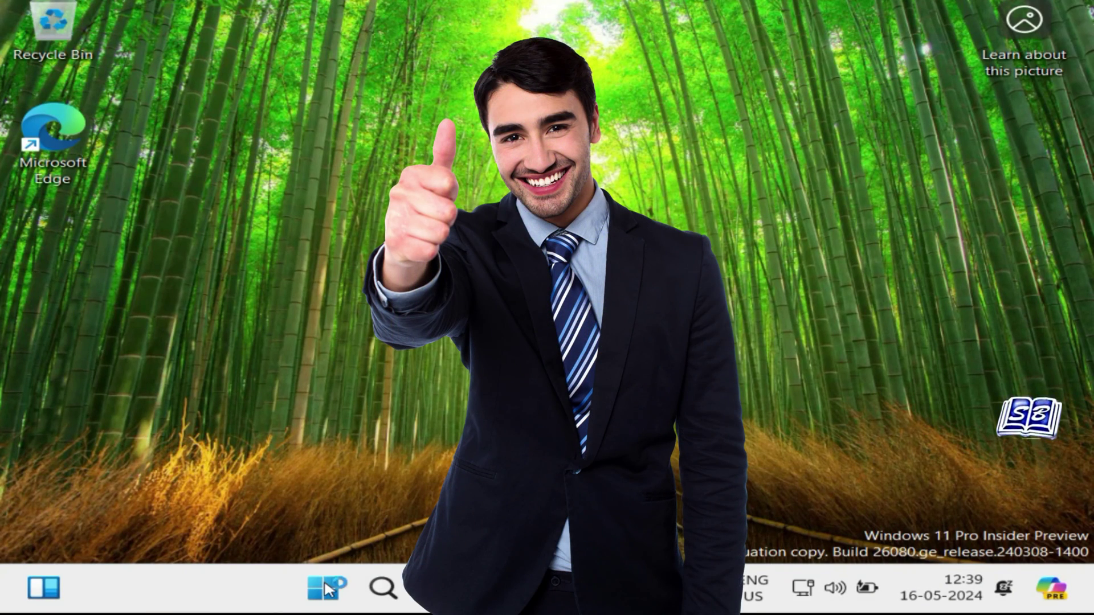
Open Settings and examine the signed-in user's account type on the Accounts page
right_click(328, 589)
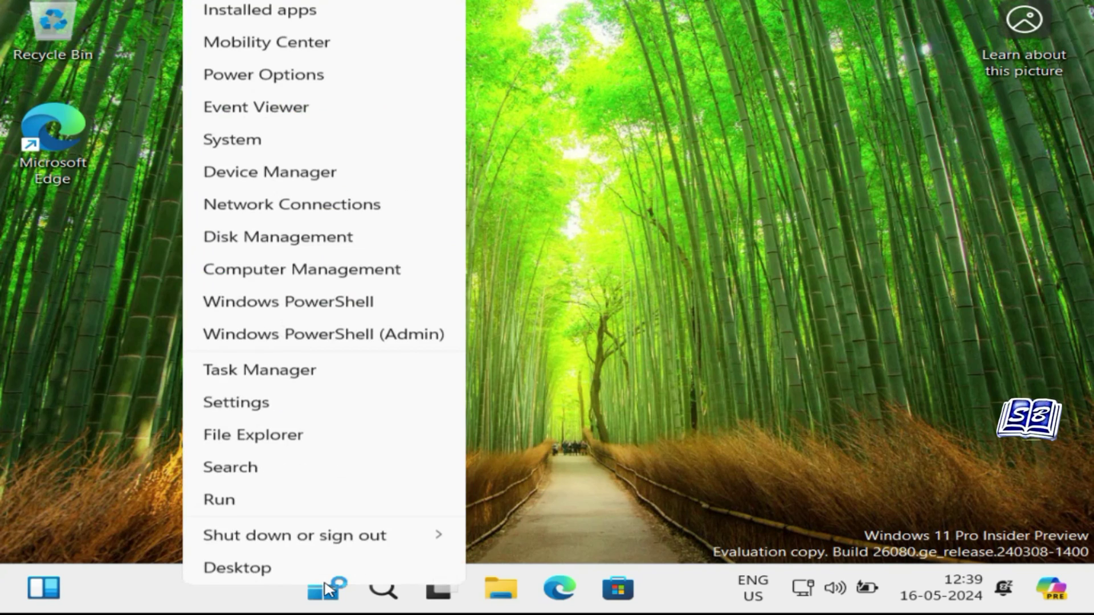
left_click(327, 411)
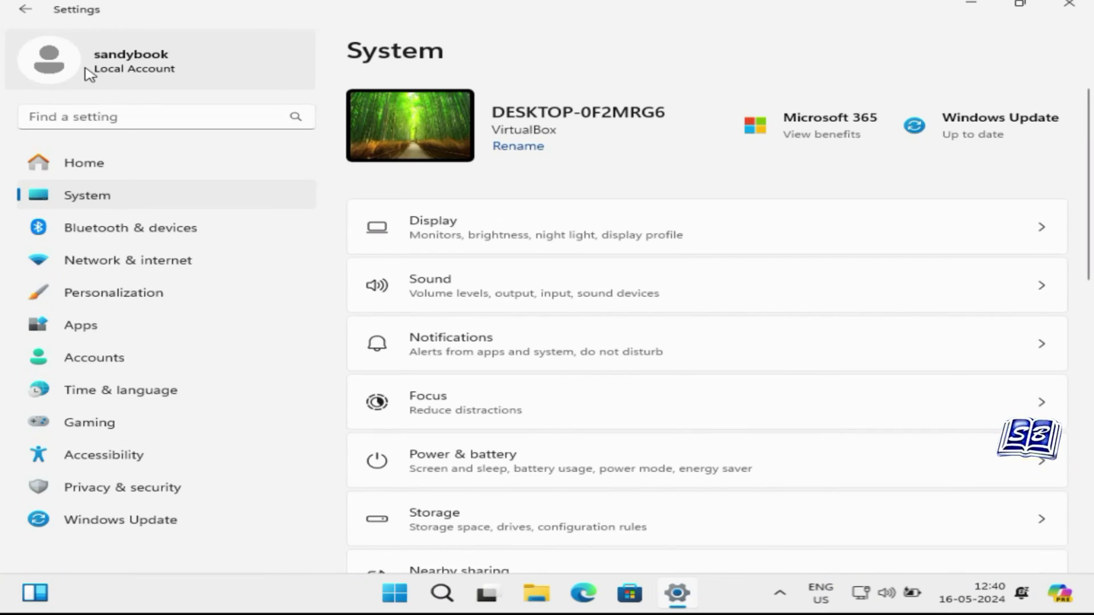
left_click(95, 71)
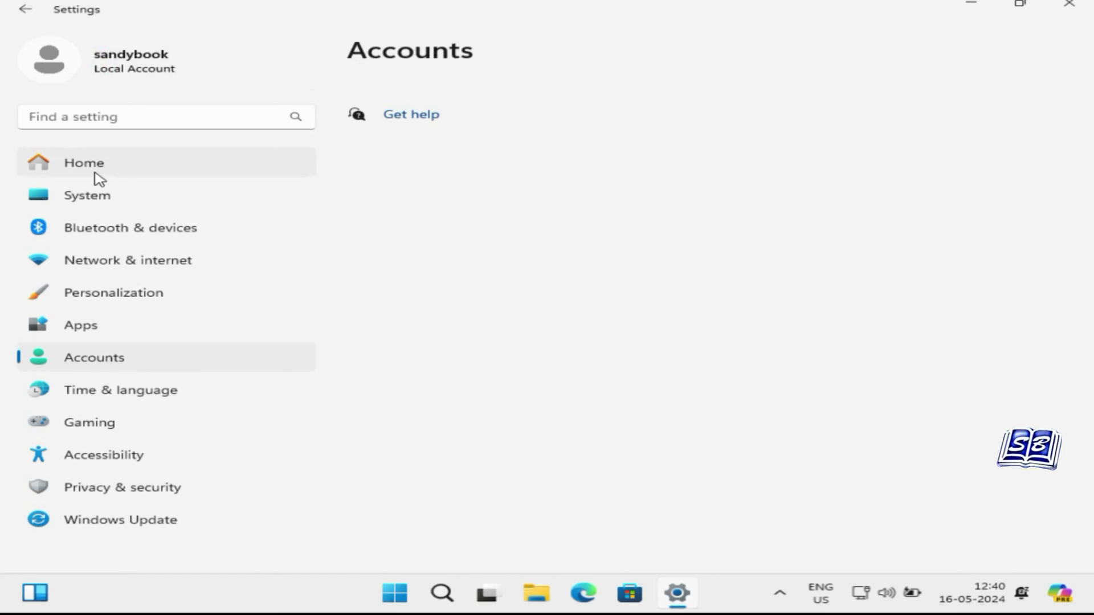
left_click(521, 140)
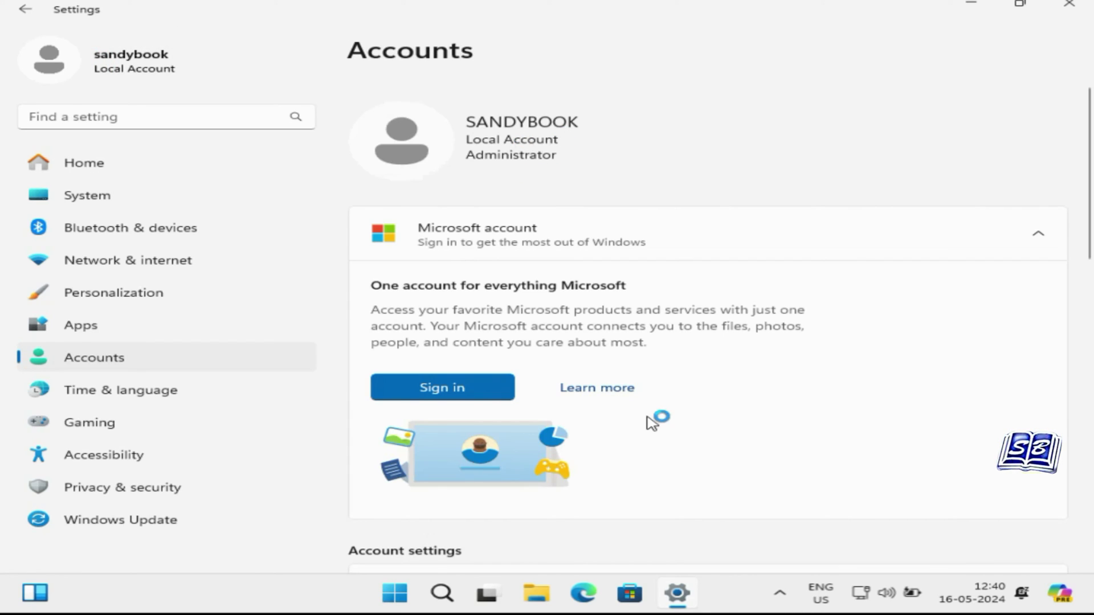
scroll(652, 423, "down", 3)
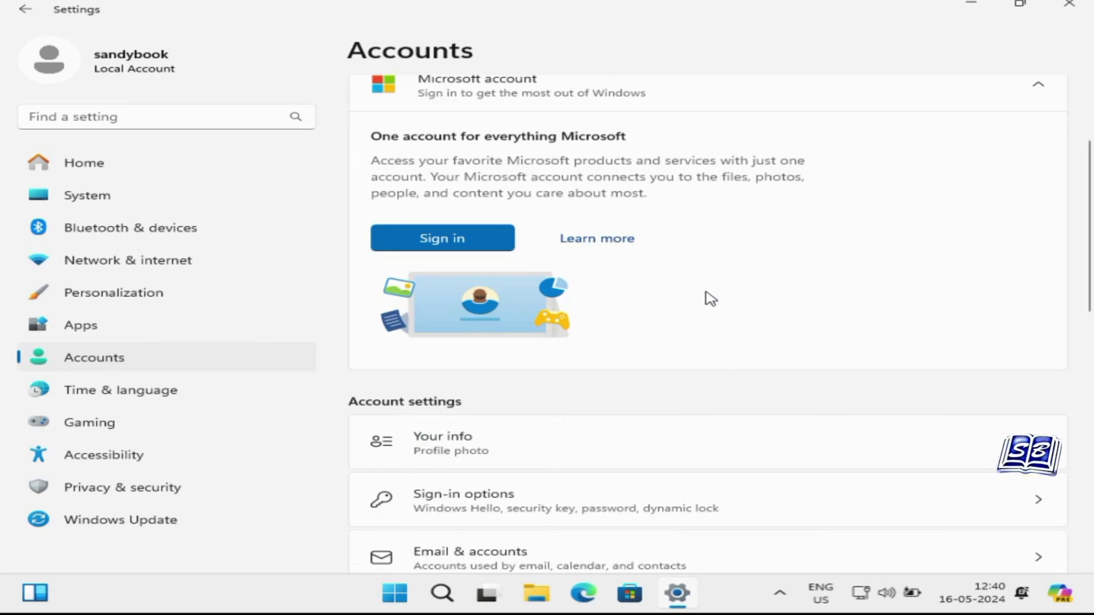
scroll(718, 311, "down", 5)
scroll(723, 318, "up", 8)
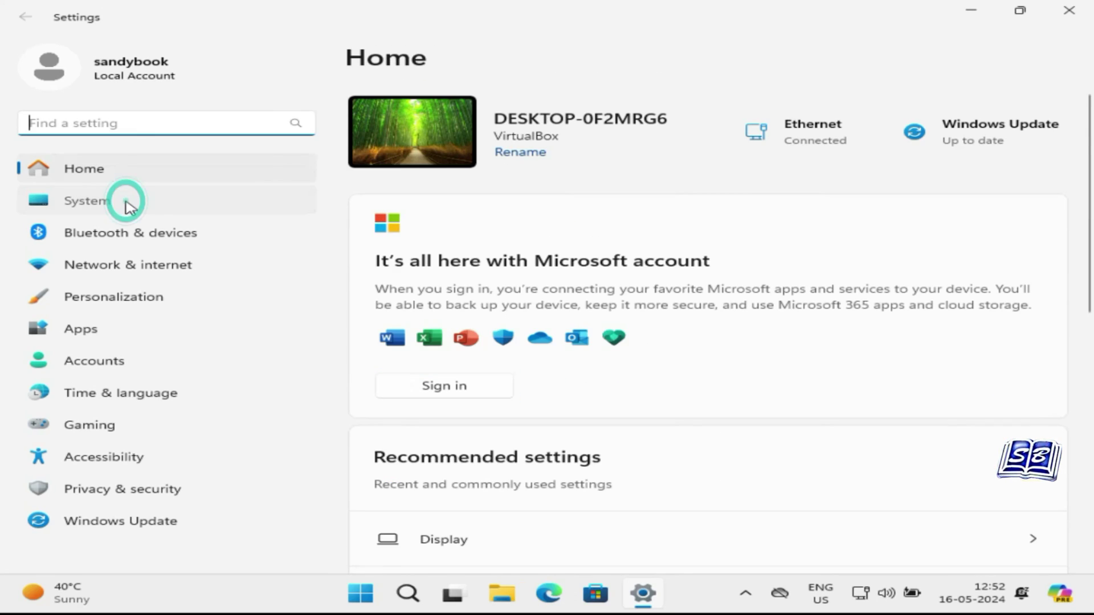
Examine the Windows edition and version on the System About page, and close Settings
left_click(126, 203)
scroll(698, 312, "down", 10)
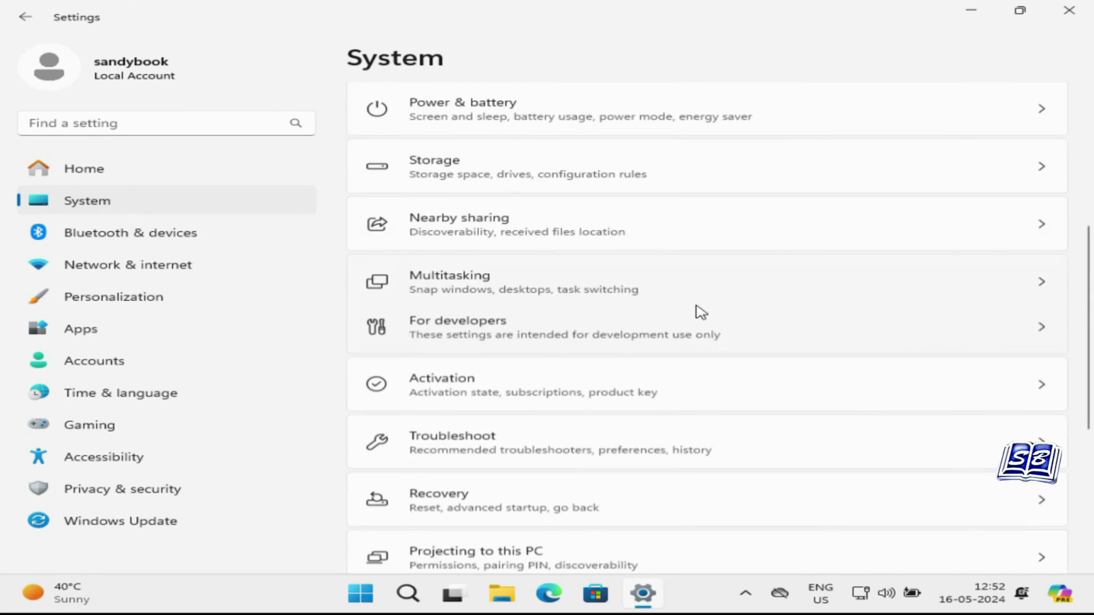
left_click(643, 509)
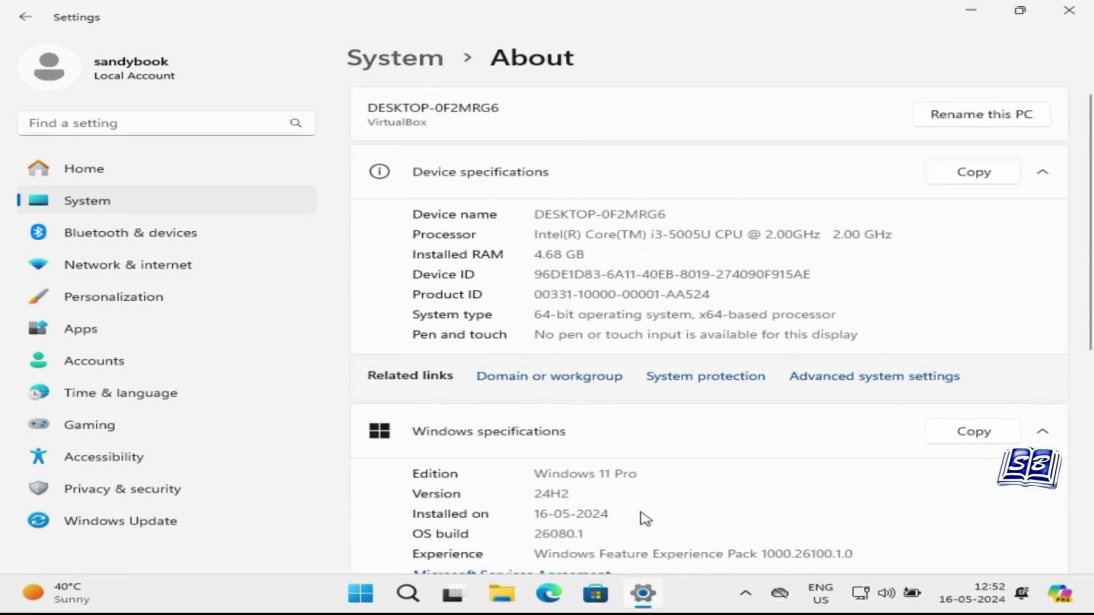
scroll(678, 433, "down", 3)
left_click_drag(536, 326, 639, 325)
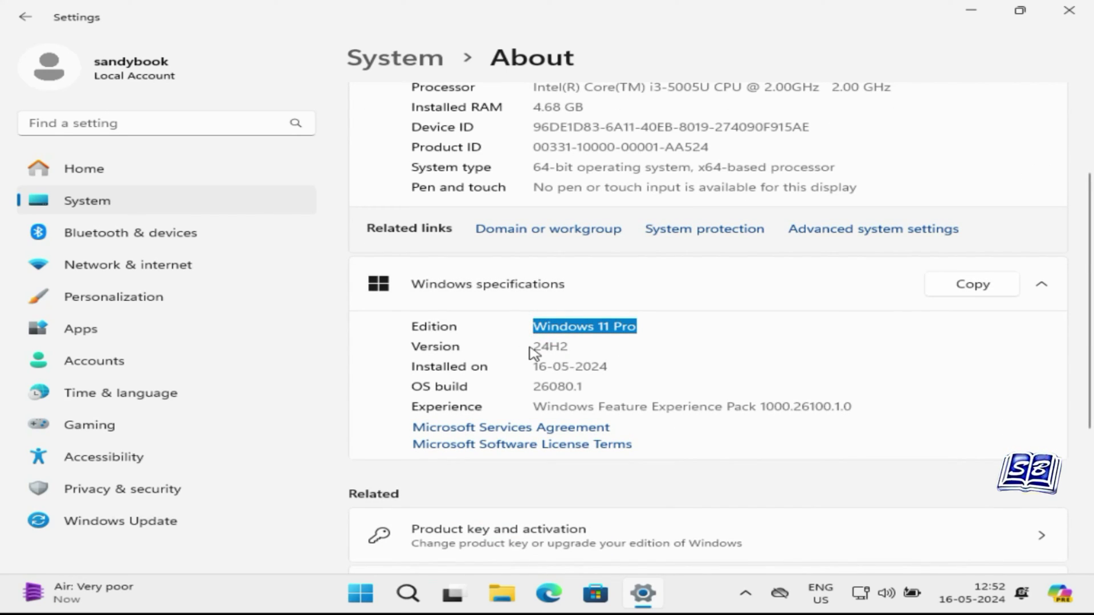
left_click_drag(536, 345, 559, 345)
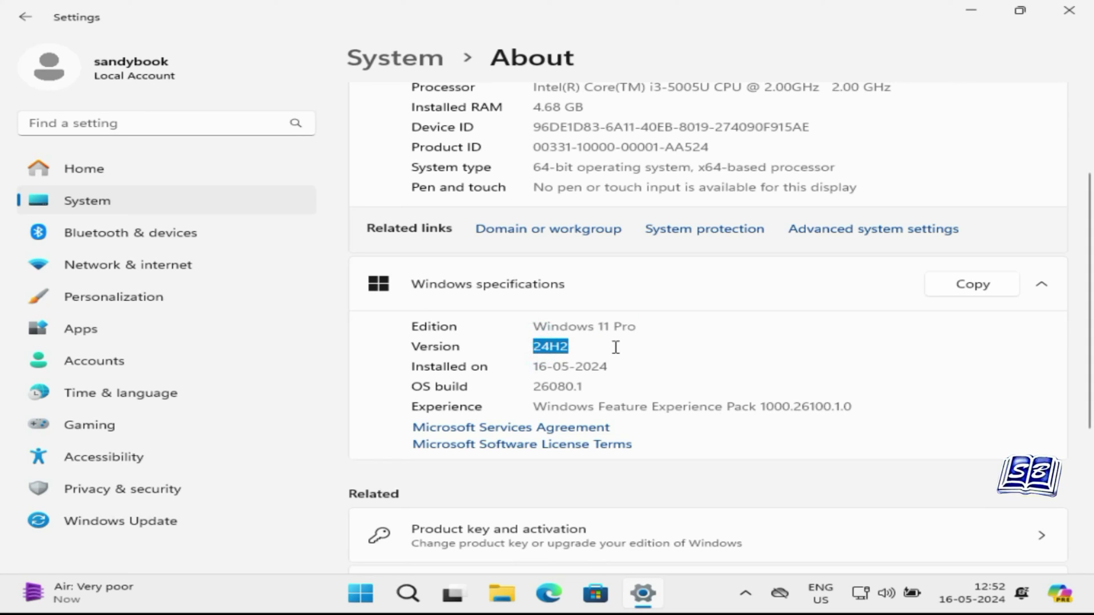
left_click(635, 349)
scroll(634, 349, "up", 3)
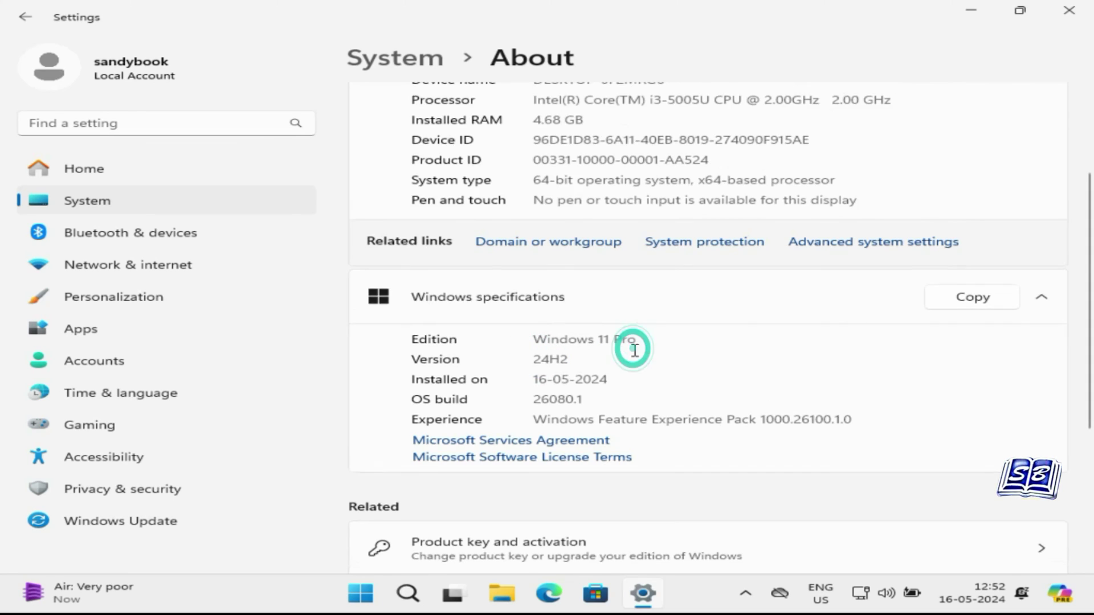
left_click(1069, 10)
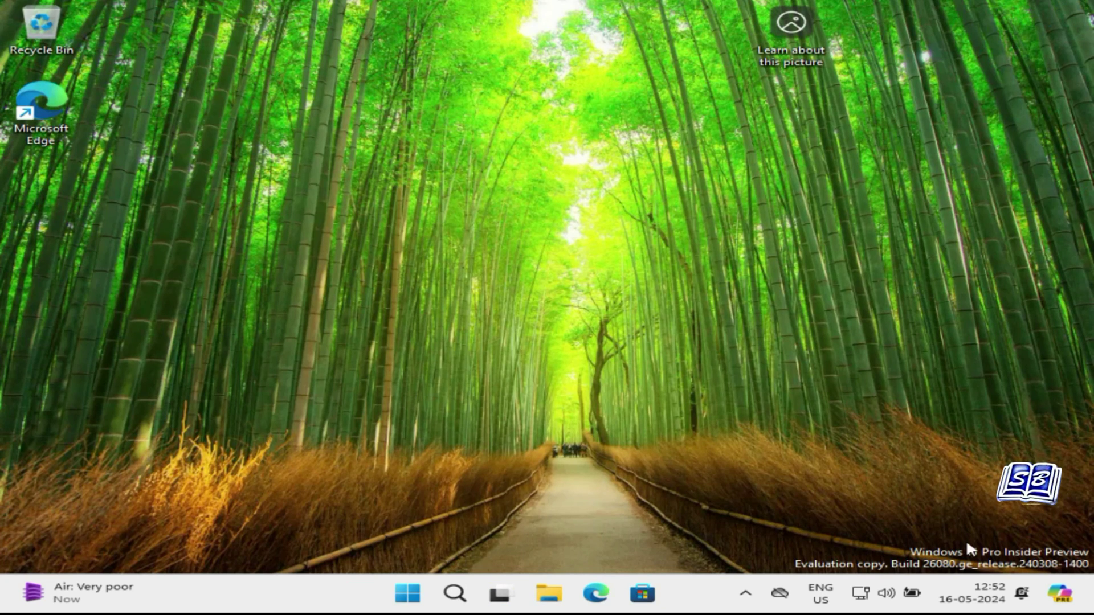